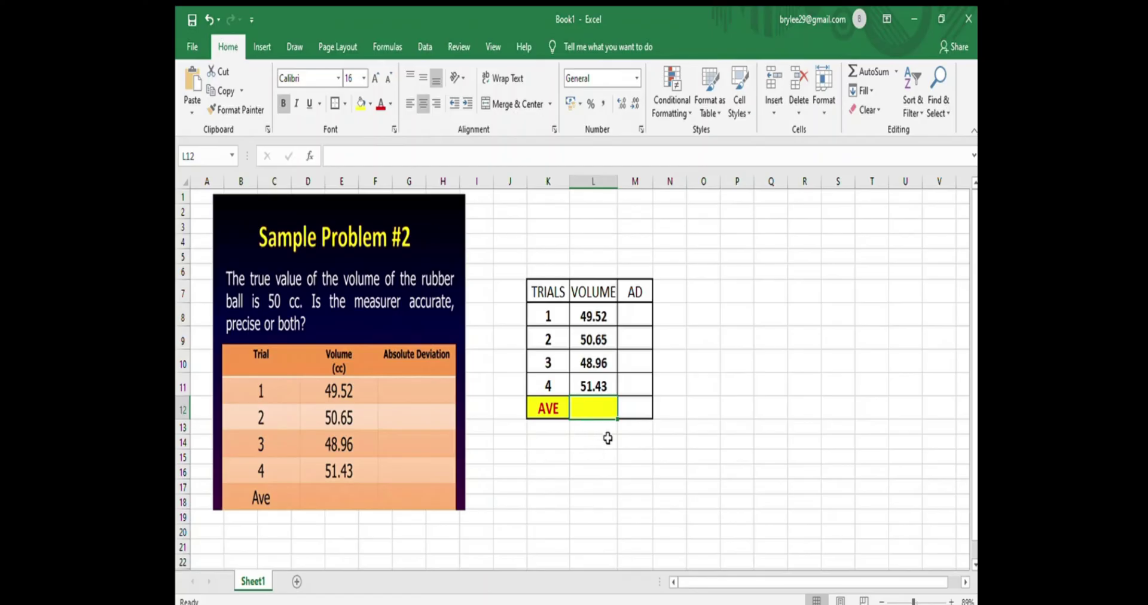
Enter =AVERAGE(L8:L11) in L12 so the average volume shows 50.14
{"action": "type", "text": "="}
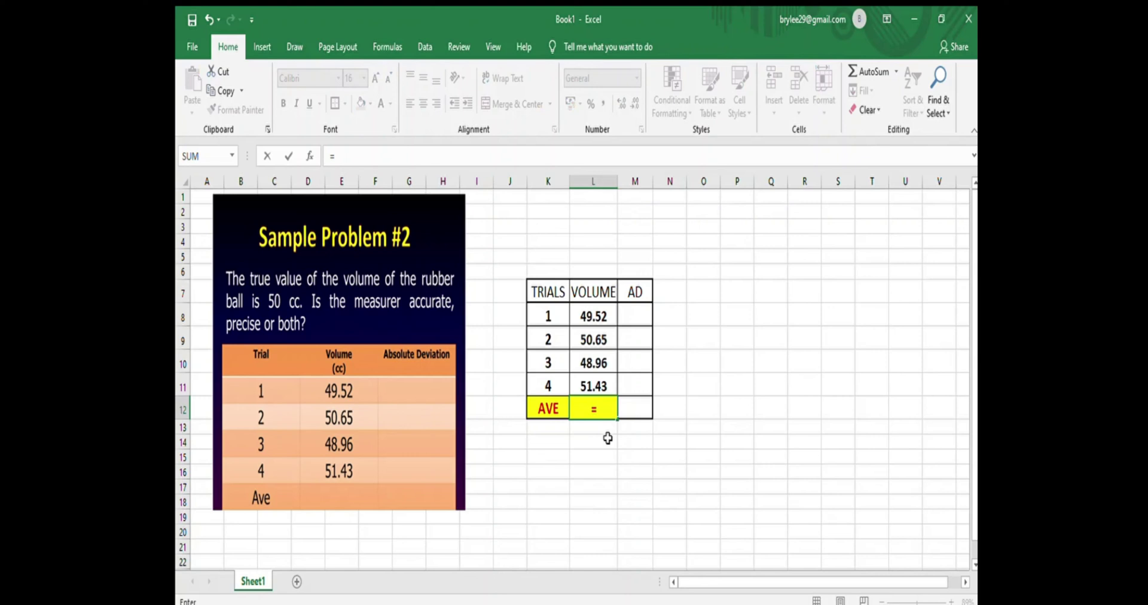
{"action": "type", "text": "AVERAGE"}
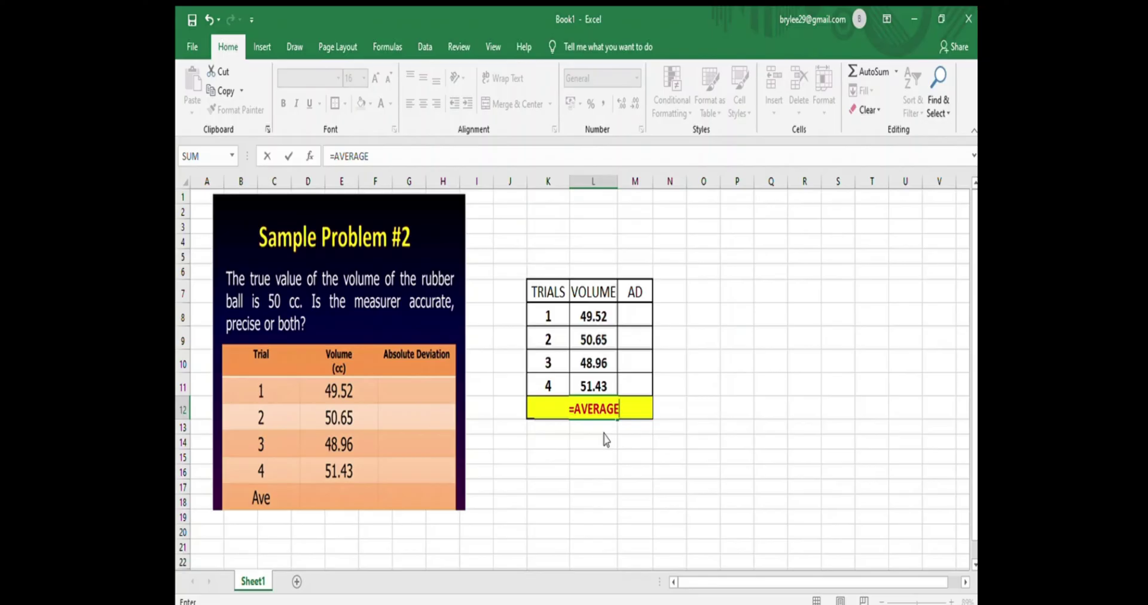
{"action": "type", "text": "("}
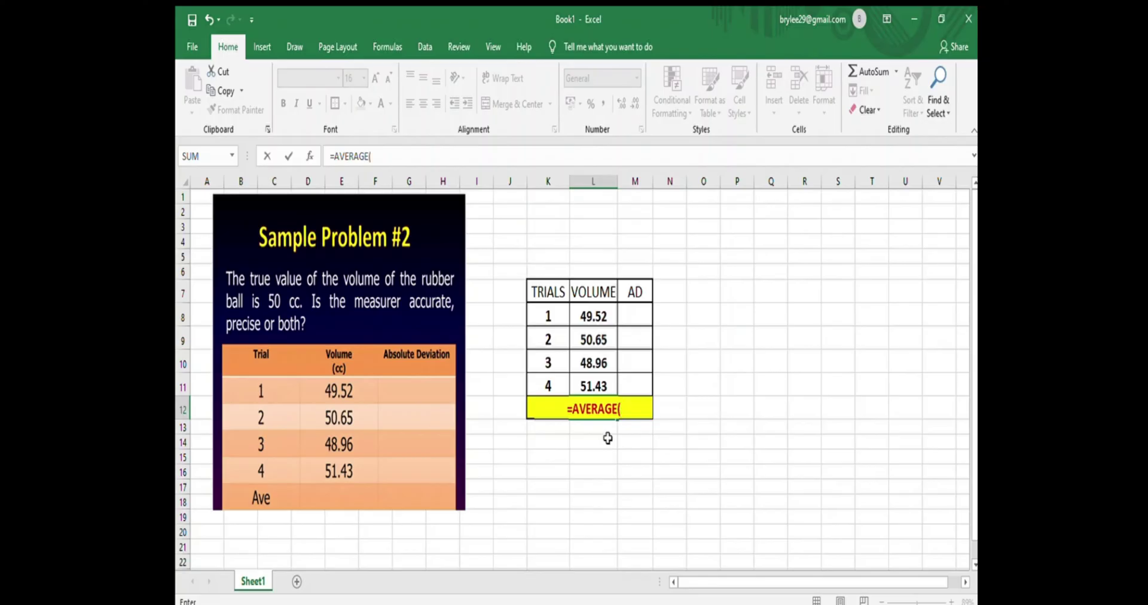
{"action": "left_click", "coordinate": [598, 314]}
{"action": "left_click_drag", "start_coordinate": [602, 336], "coordinate": [598, 385]}
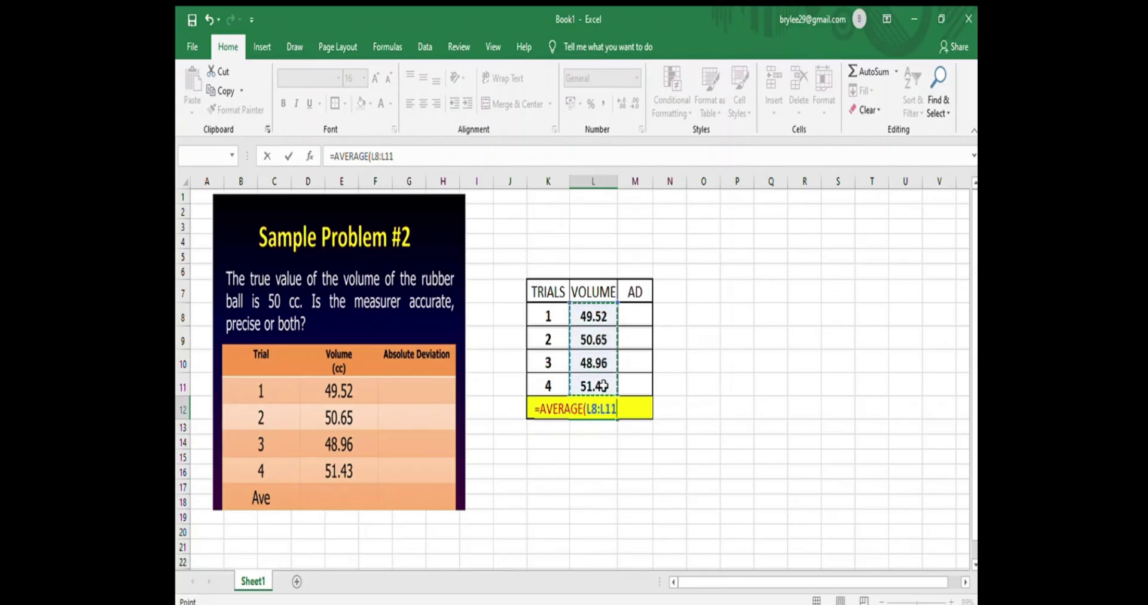
{"action": "type", "text": ")"}
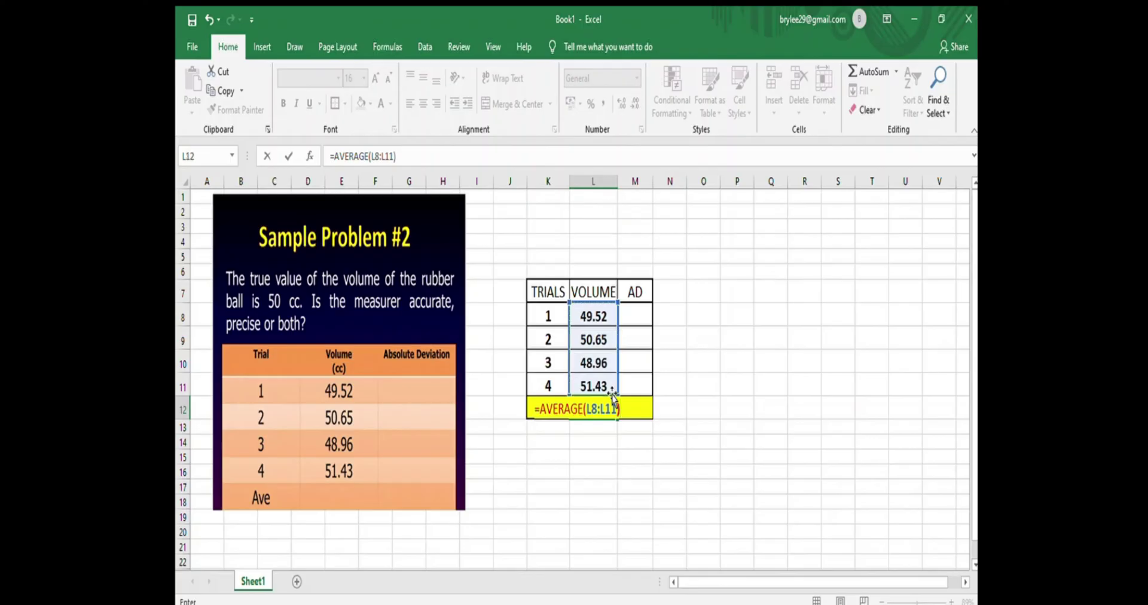
{"action": "key", "text": "Return"}
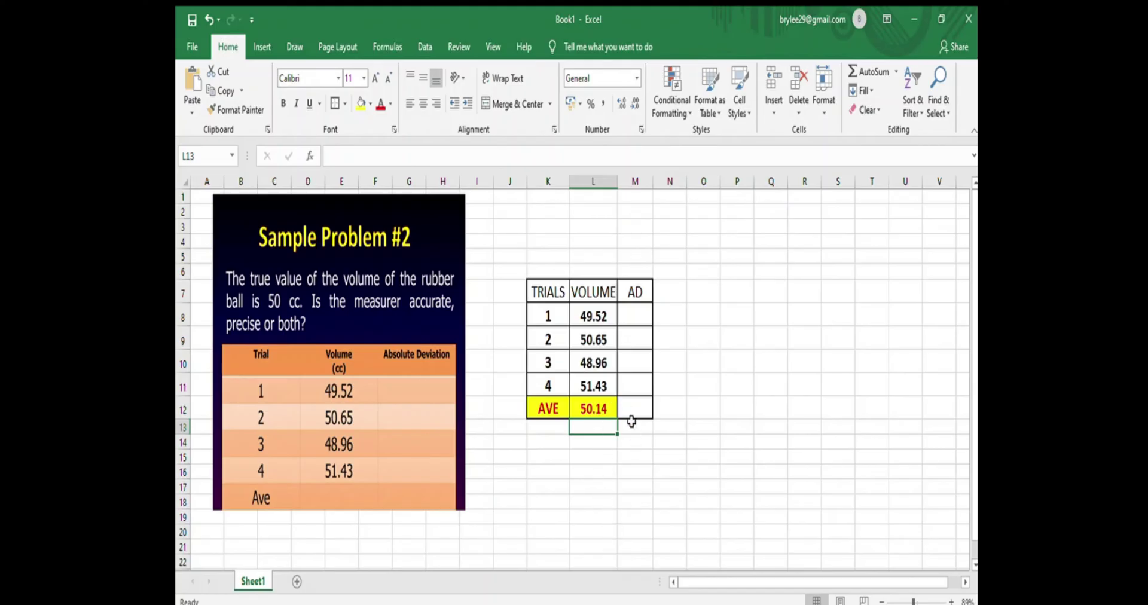
Enter =50.14-L8 in M8 and fill it down for deviations 0.62, -0.51, 1.18, -1.29
{"action": "left_click", "coordinate": [635, 317]}
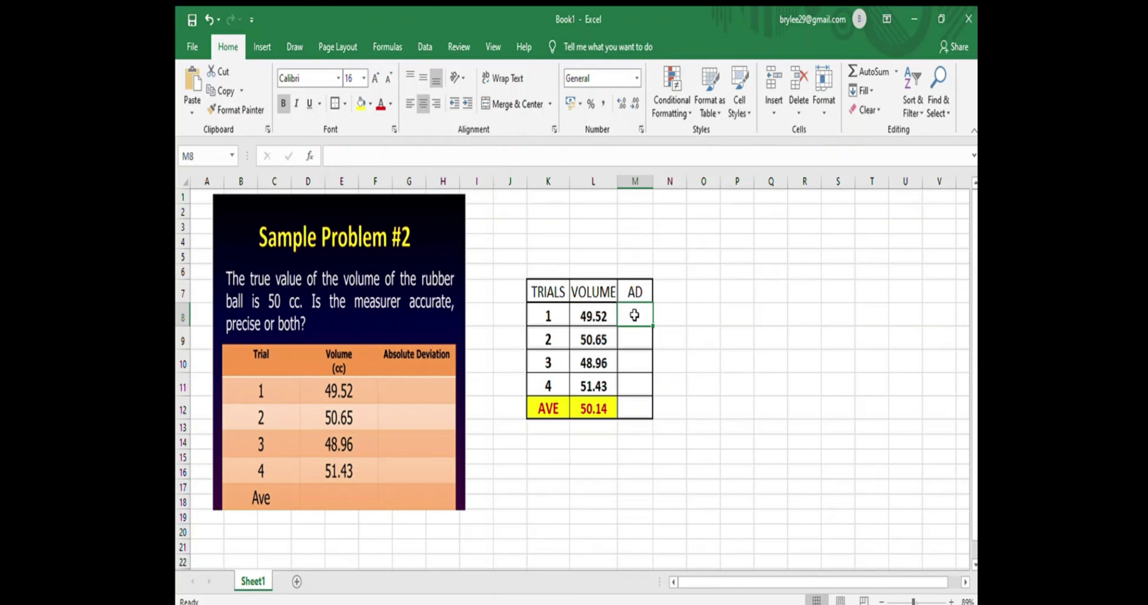
{"action": "type", "text": "="}
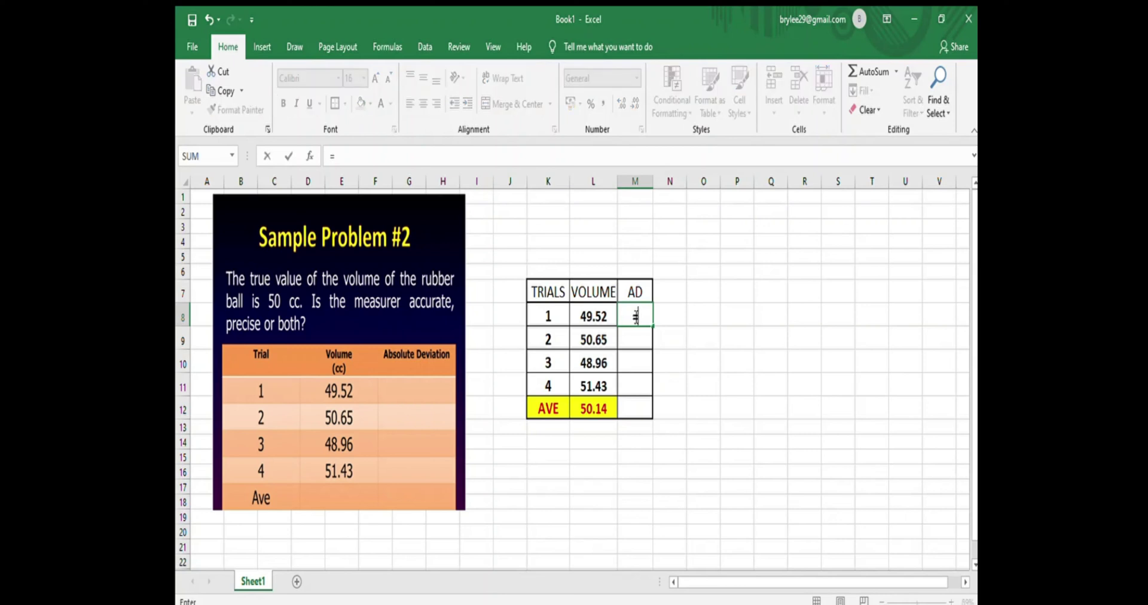
{"action": "type", "text": "50.14-"}
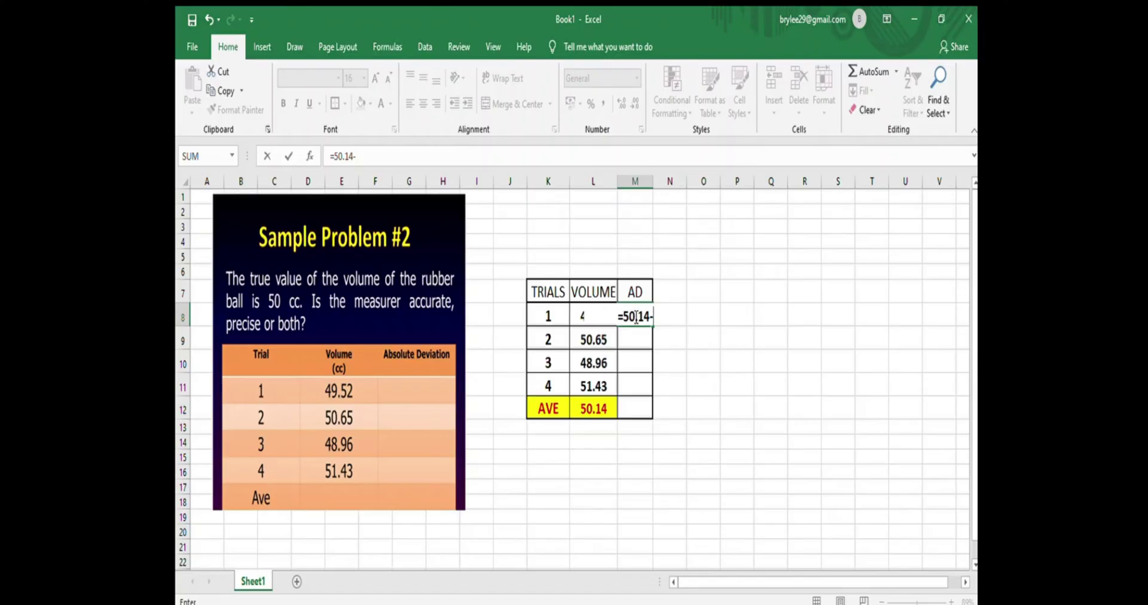
{"action": "left_click", "coordinate": [579, 318]}
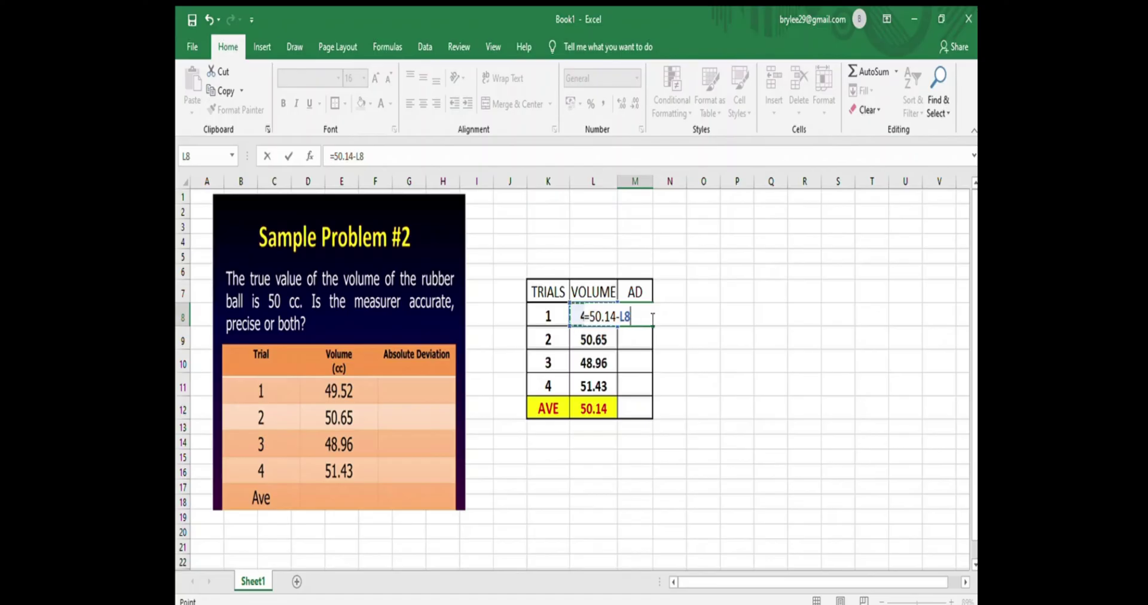
{"action": "key", "text": "Return"}
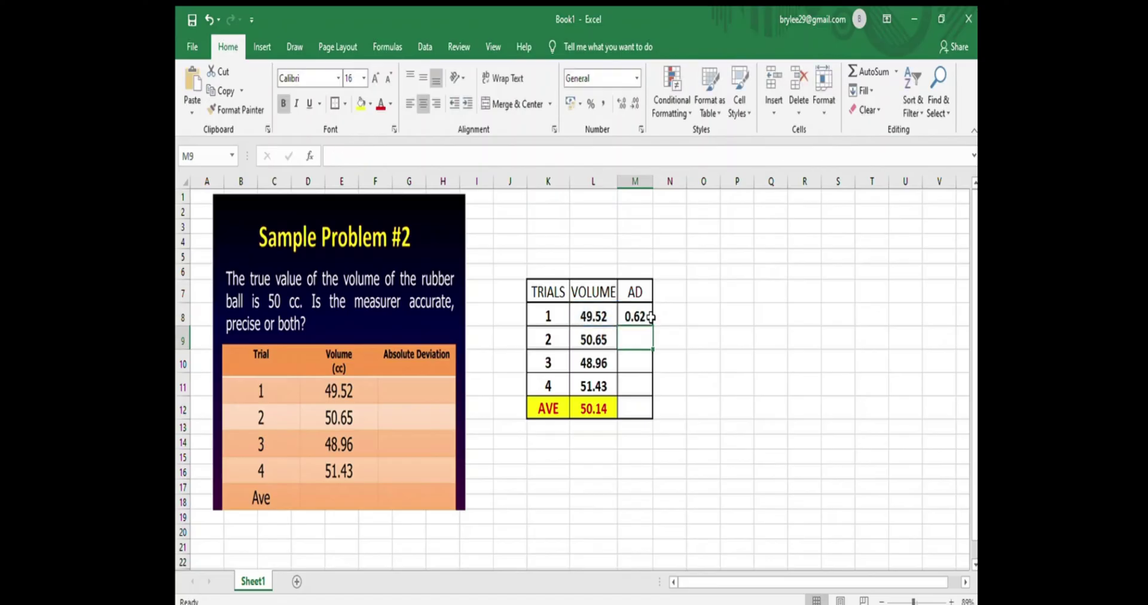
{"action": "left_click", "coordinate": [650, 318]}
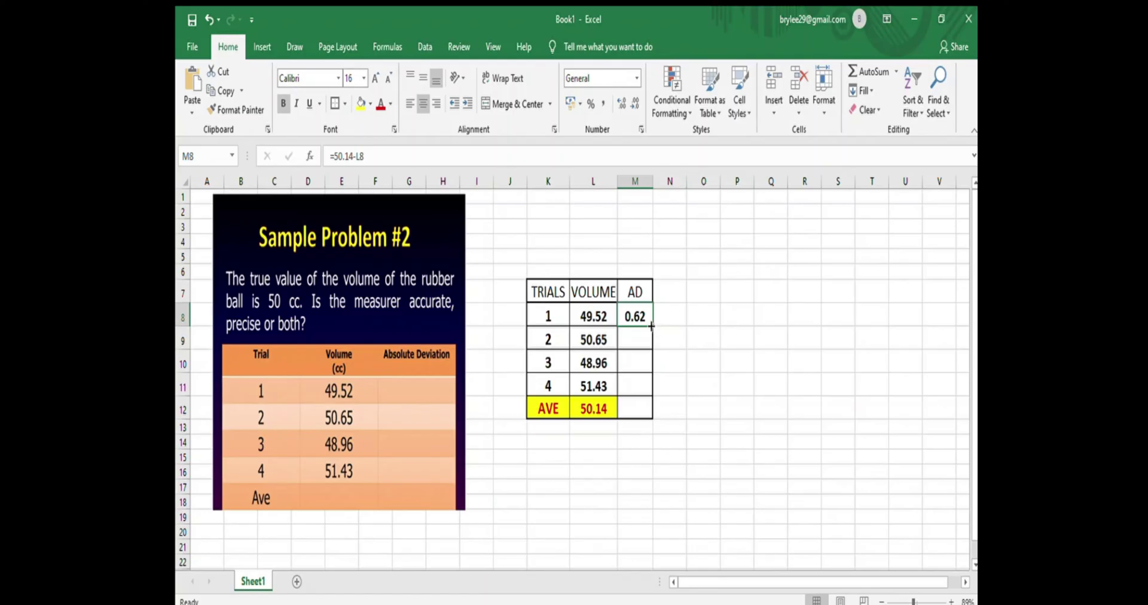
{"action": "left_click_drag", "start_coordinate": [651, 326], "coordinate": [656, 390]}
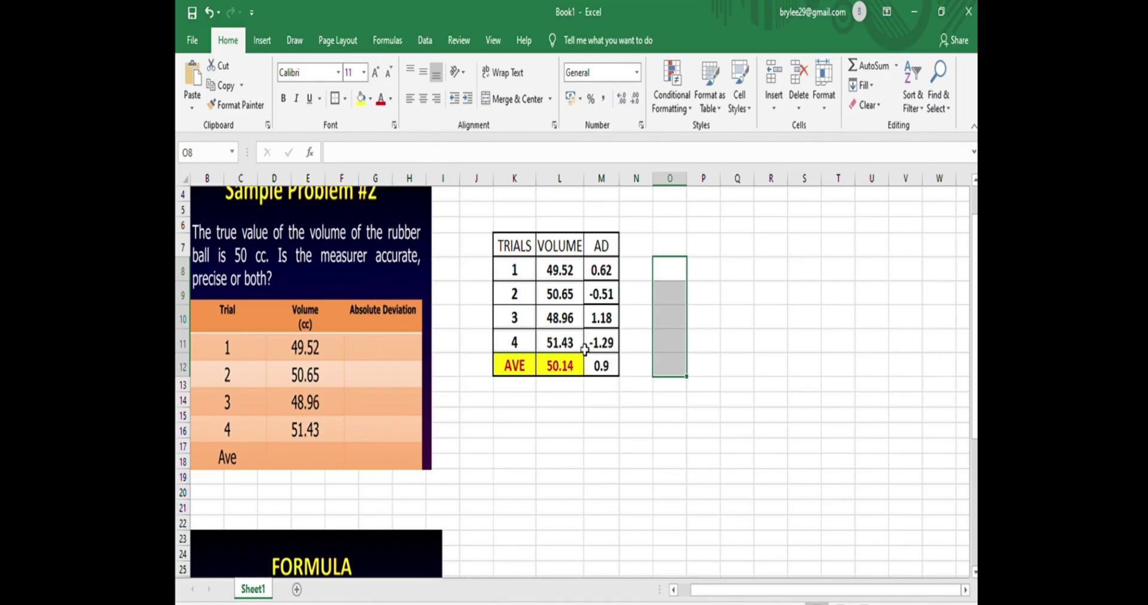
Copy the four deviation values into column O as a helper column
{"action": "left_click_drag", "start_coordinate": [599, 272], "coordinate": [611, 341]}
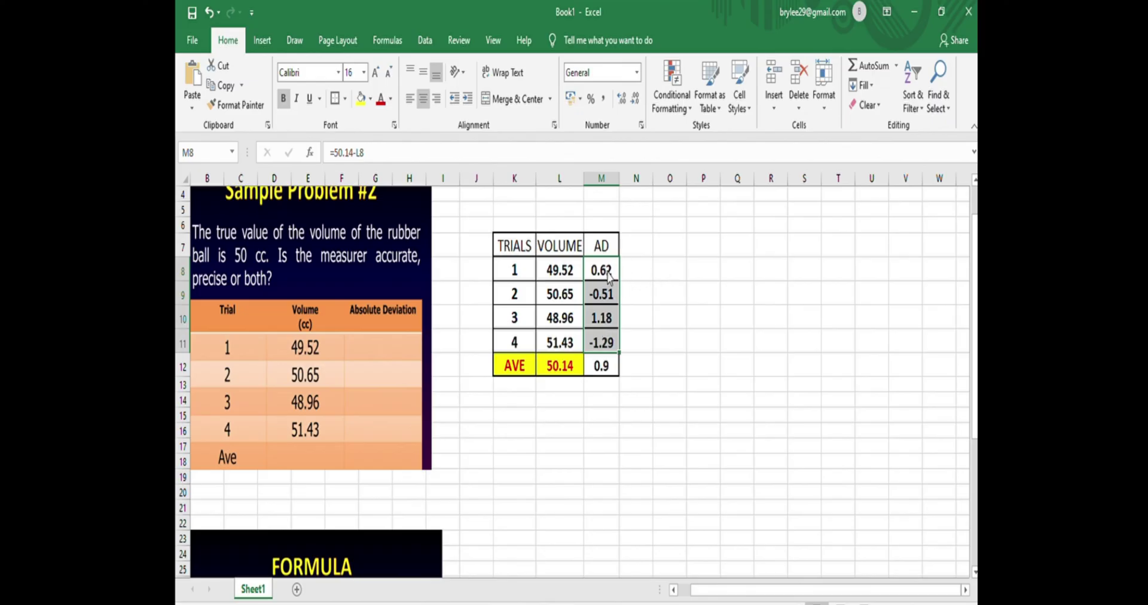
{"action": "key", "text": "ctrl+c"}
{"action": "left_click", "coordinate": [665, 266]}
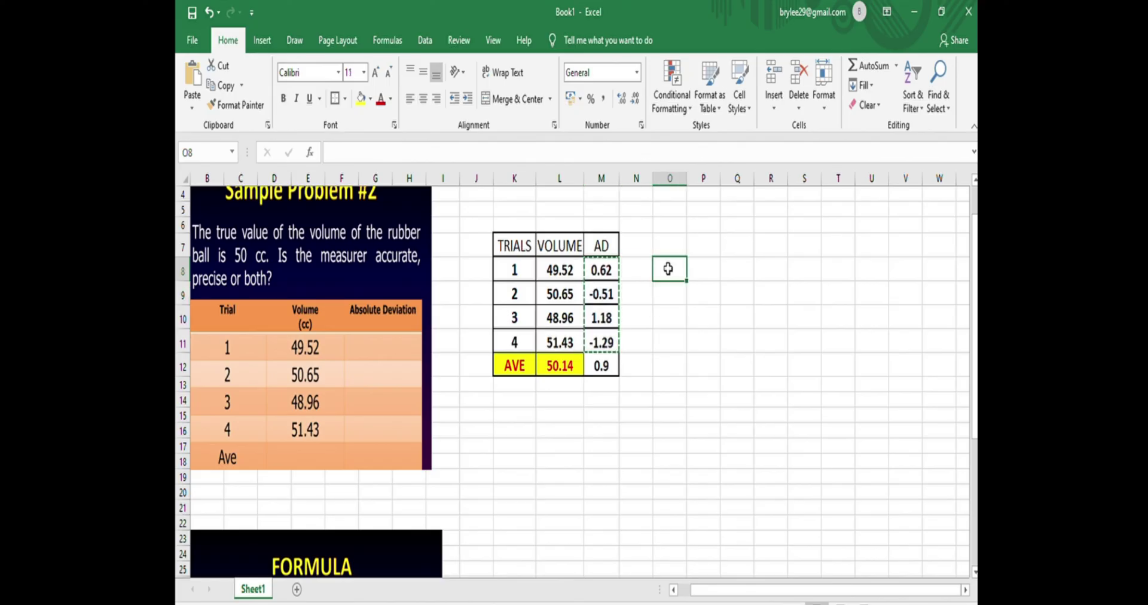
{"action": "key", "text": "ctrl+v"}
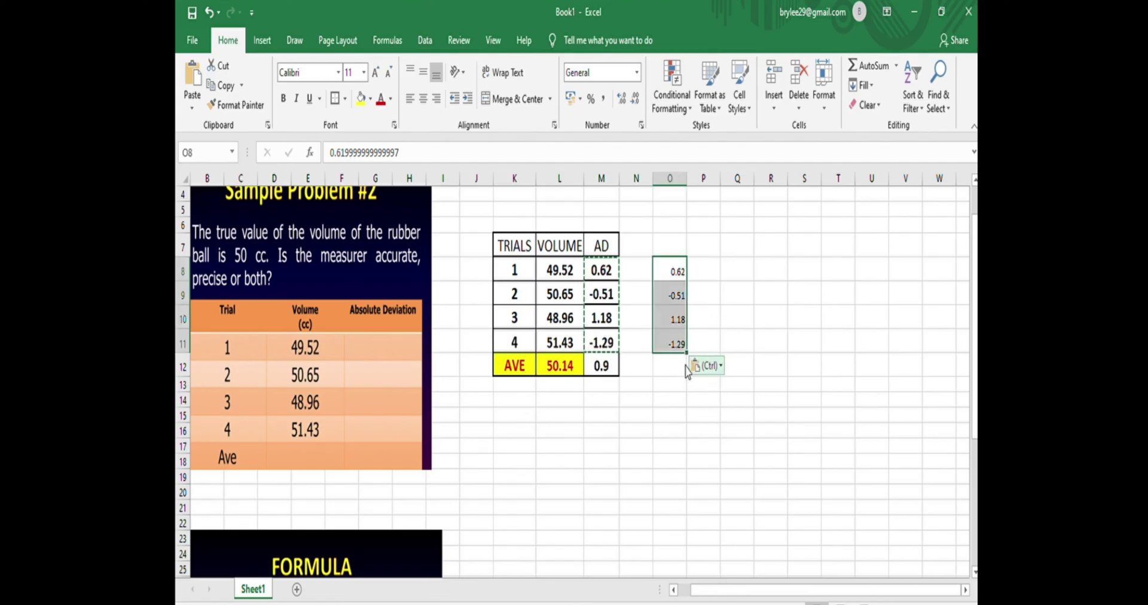
Remove the minus signs so O9 and O11 read 0.51 and 1.29
{"action": "left_click", "coordinate": [673, 296]}
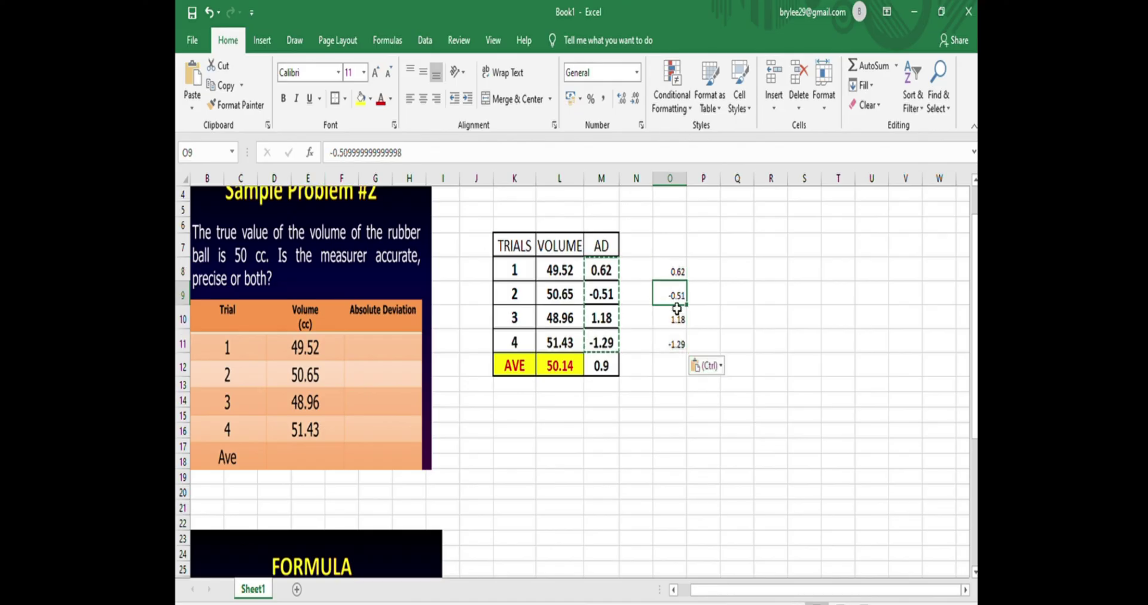
{"action": "left_click", "coordinate": [334, 152]}
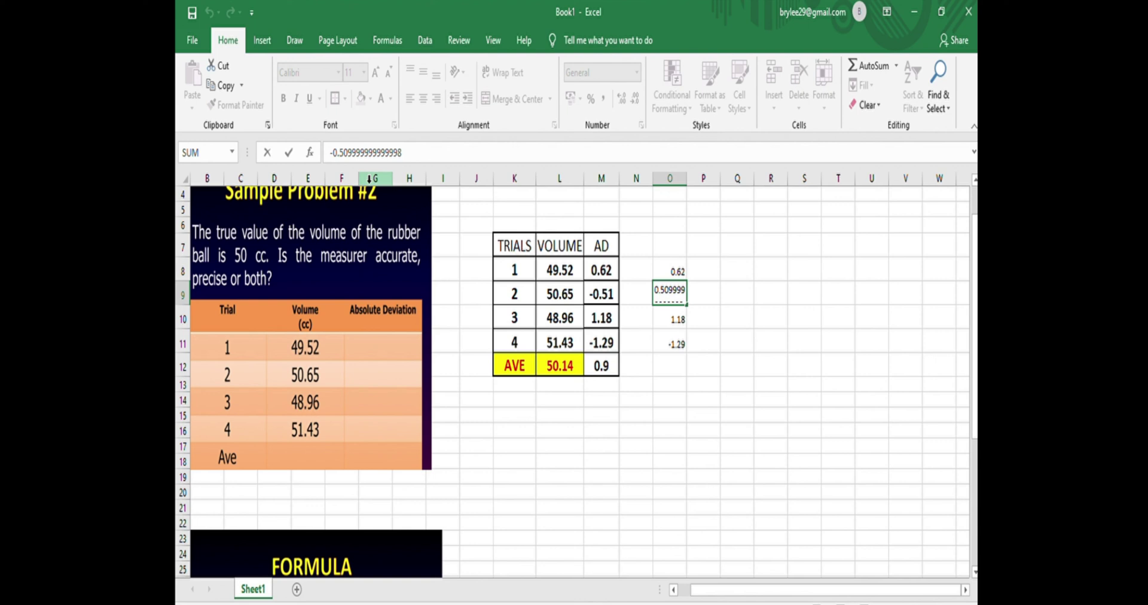
{"action": "key", "text": "BackSpace"}
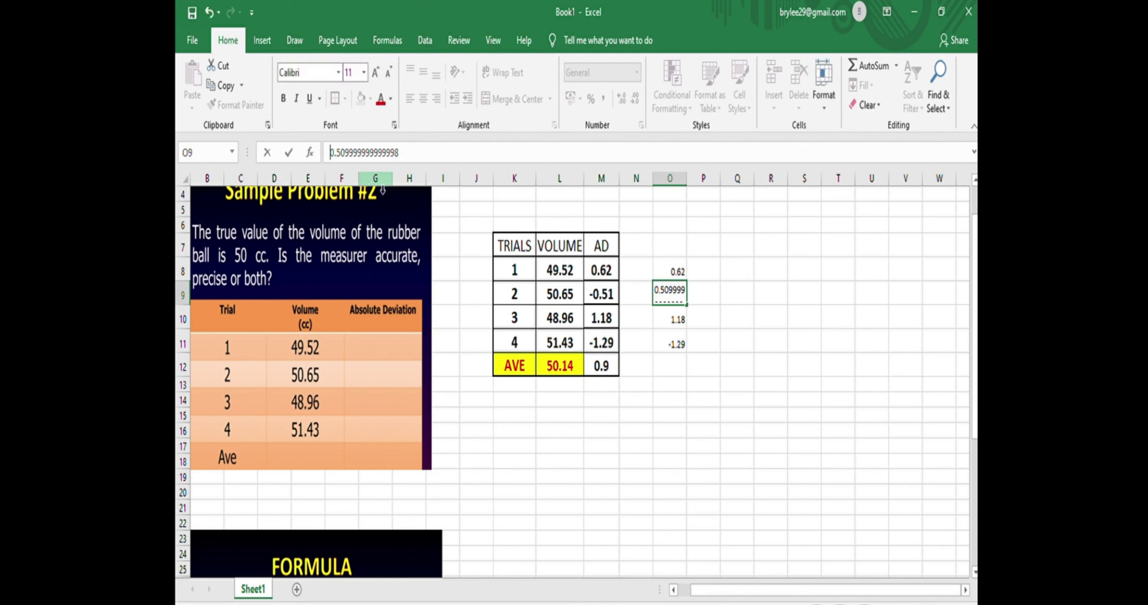
{"action": "left_click", "coordinate": [703, 431]}
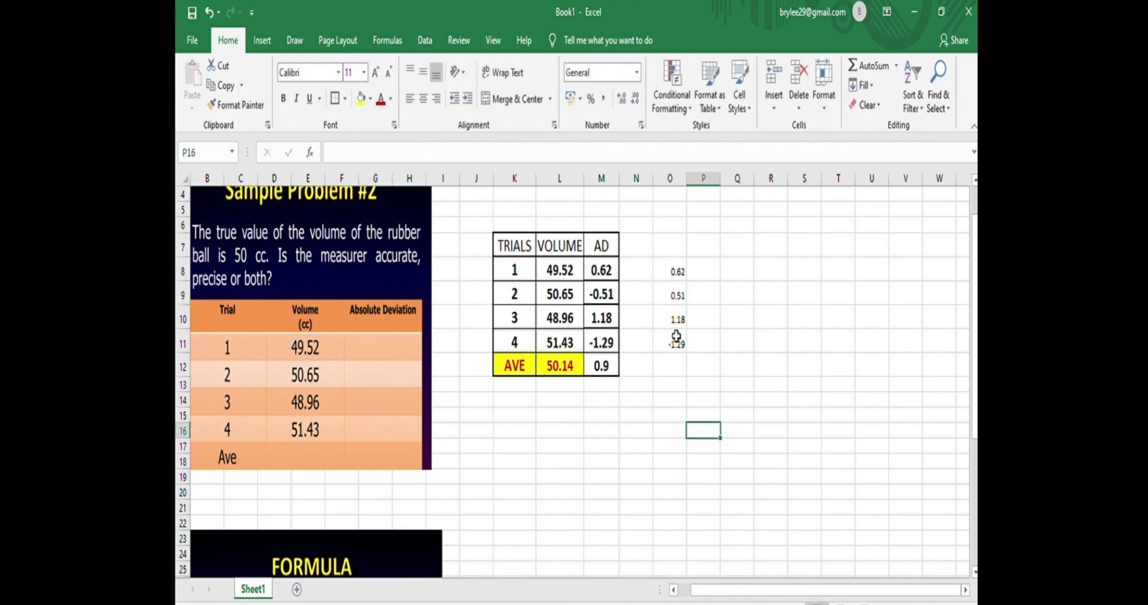
{"action": "left_click", "coordinate": [675, 347]}
{"action": "left_click", "coordinate": [337, 153]}
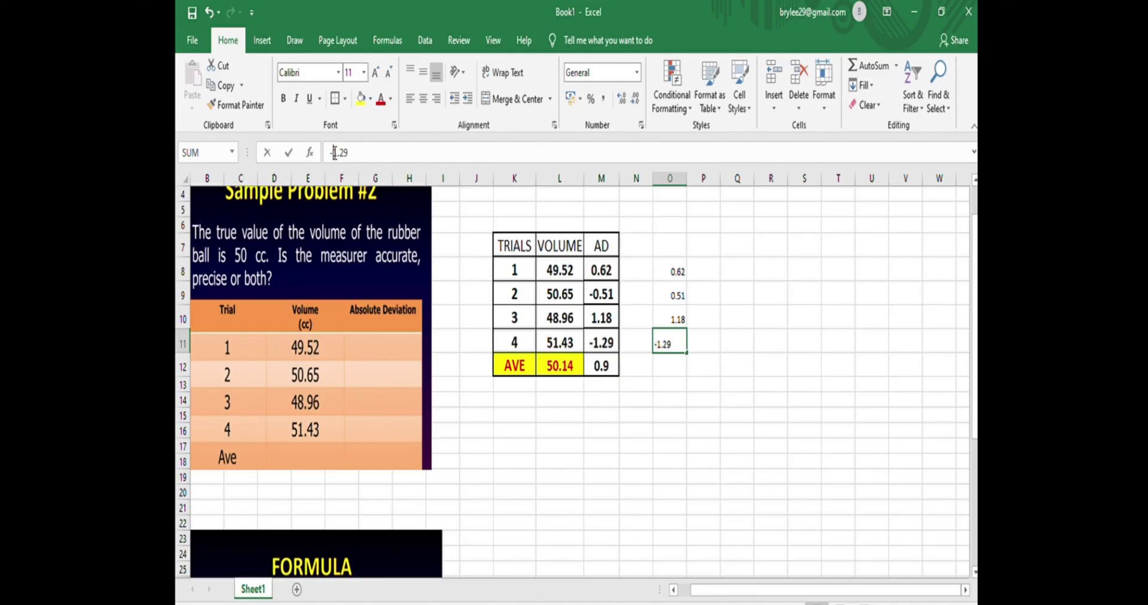
{"action": "key", "text": "BackSpace"}
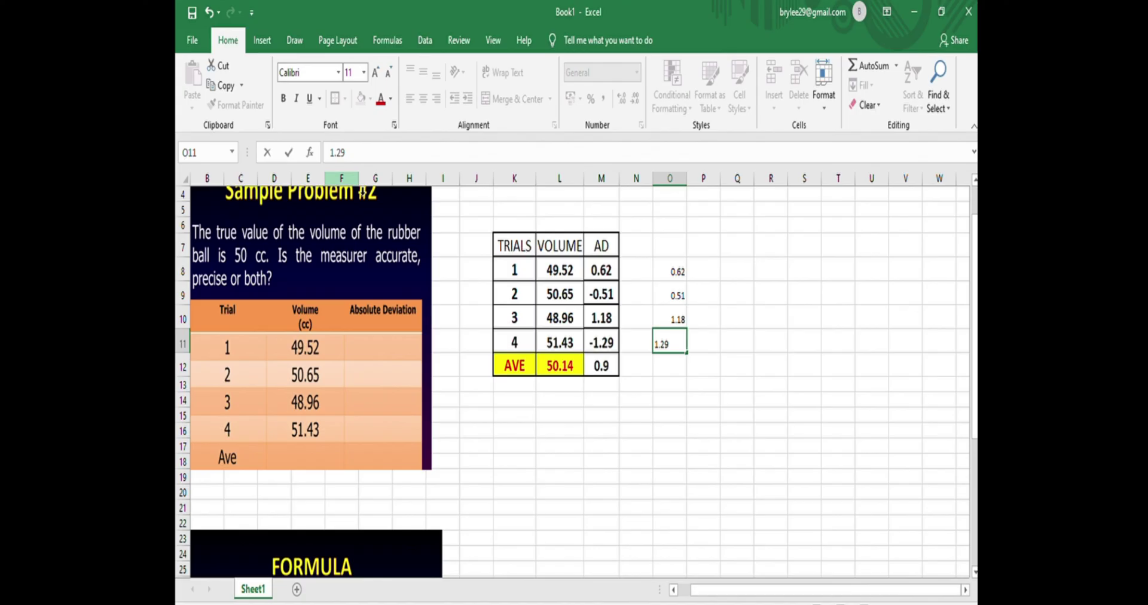
{"action": "left_click", "coordinate": [627, 413]}
Enter =AVERAGE(O8:O11) in O12, giving an average absolute deviation of 0.90
{"action": "left_click", "coordinate": [665, 367]}
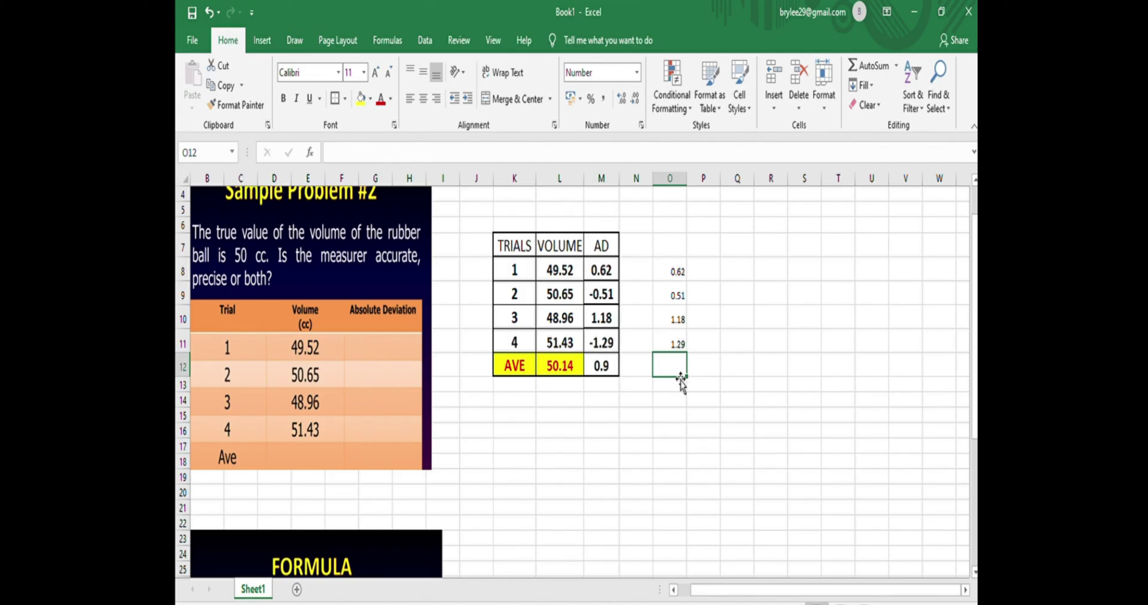
{"action": "type", "text": "="}
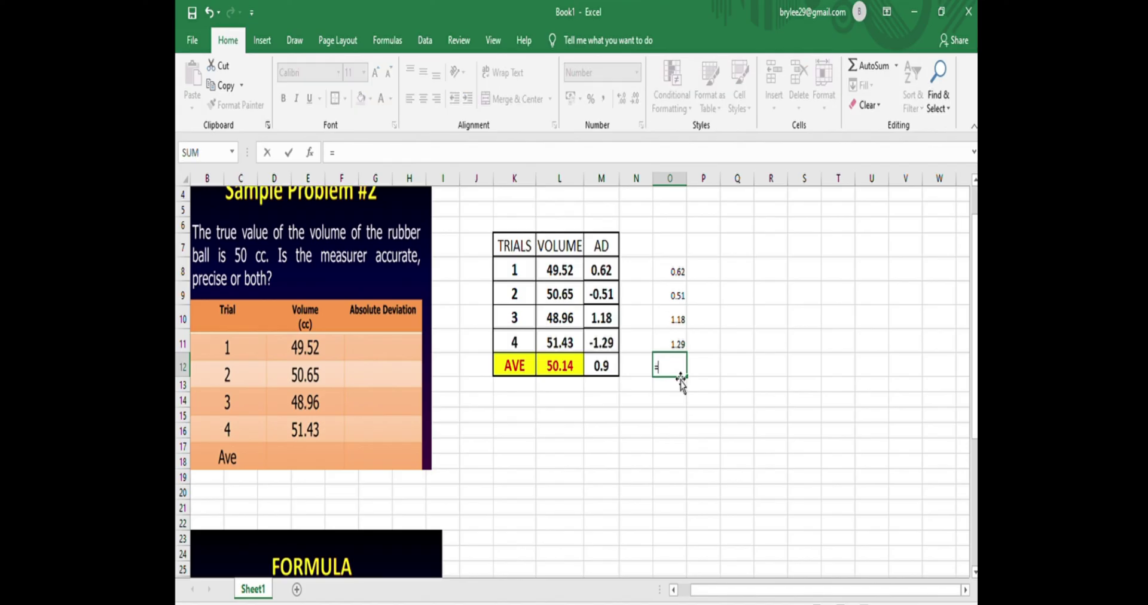
{"action": "type", "text": "AVERAGE("}
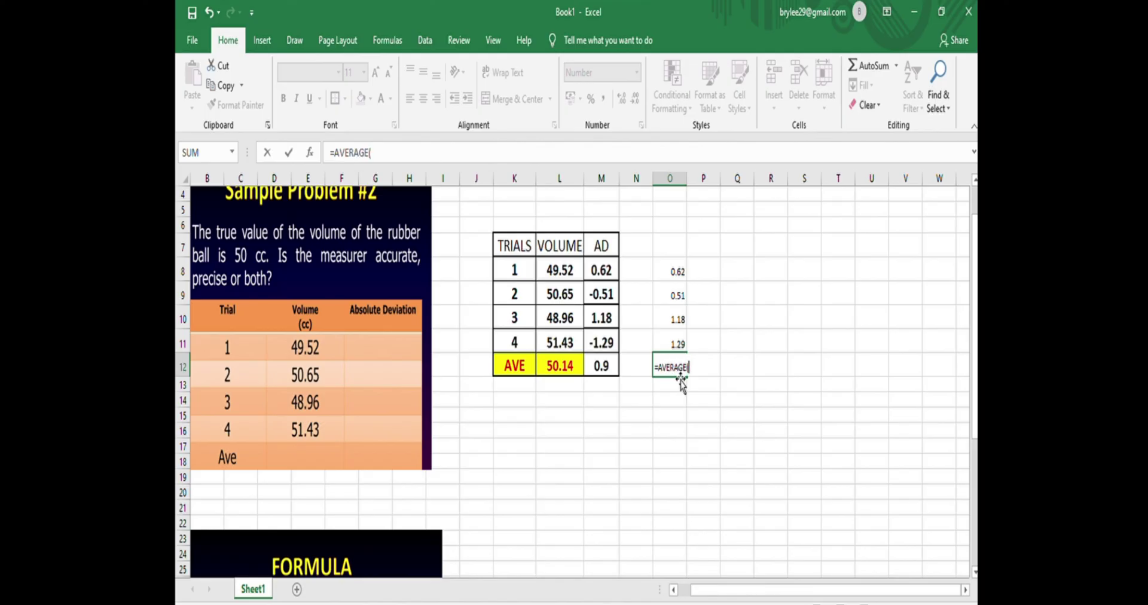
{"action": "left_click", "coordinate": [679, 272]}
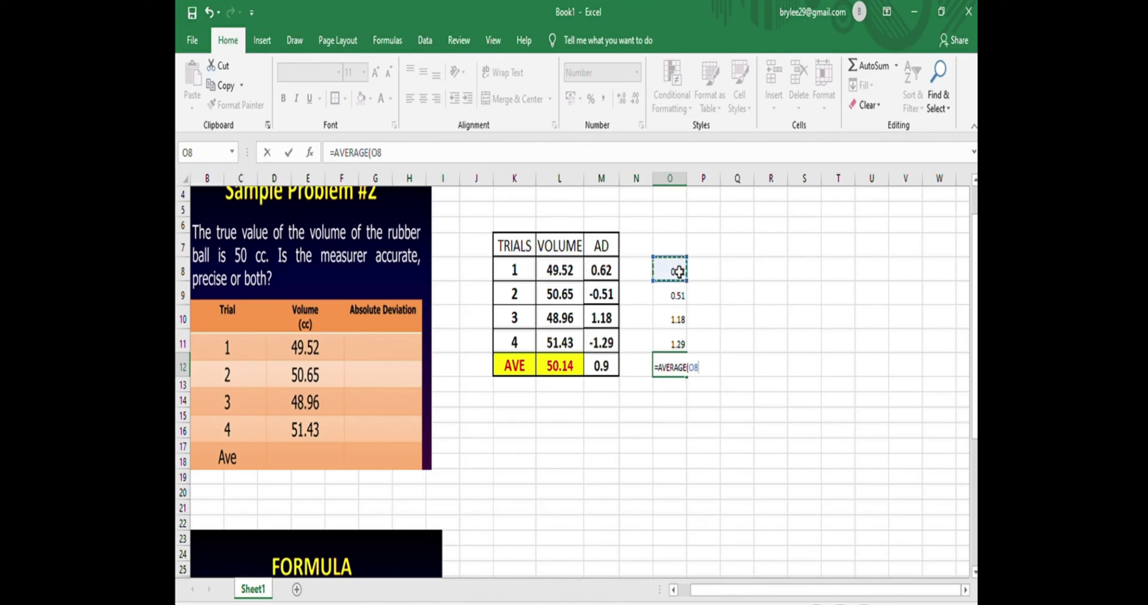
{"action": "left_click_drag", "start_coordinate": [679, 271], "coordinate": [681, 341]}
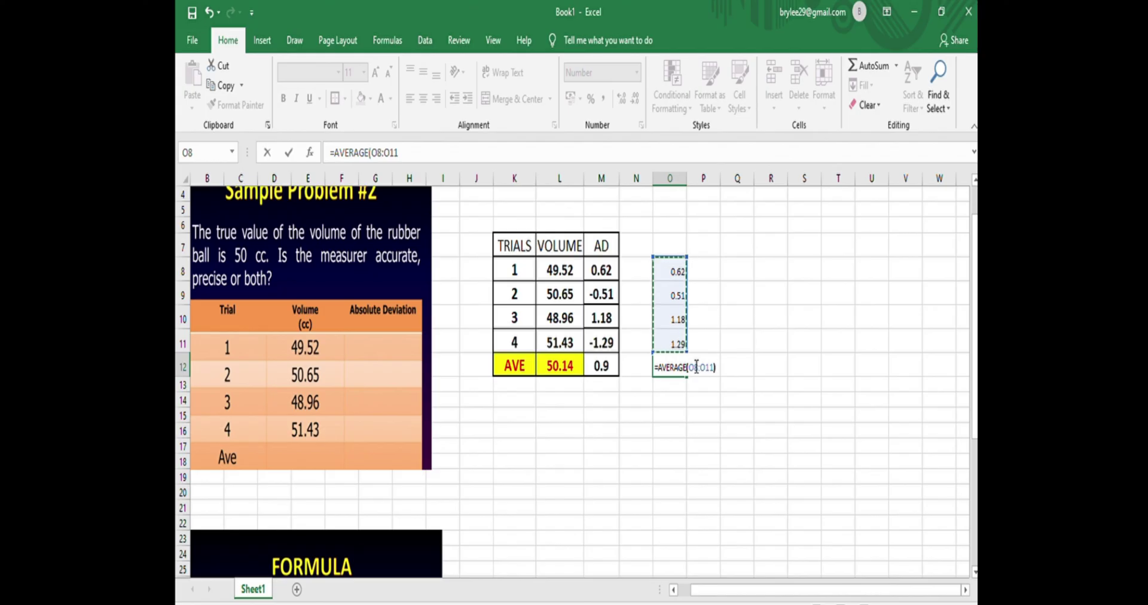
{"action": "type", "text": ")"}
{"action": "key", "text": "Return"}
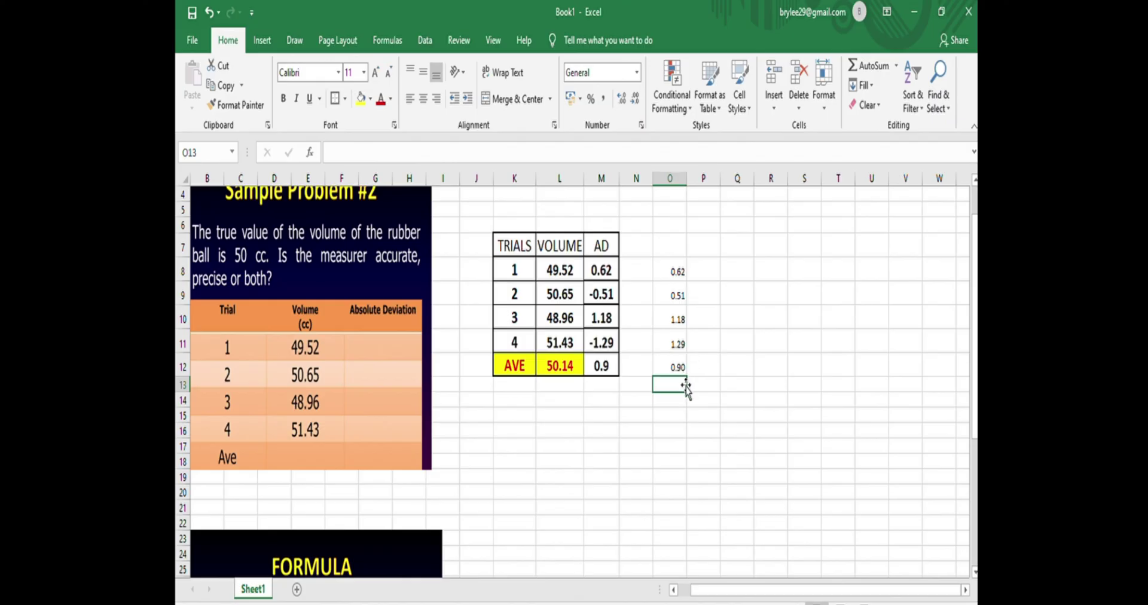
Adjust the decimal places of M12's AD average so it displays 0.90
{"action": "left_click", "coordinate": [609, 367]}
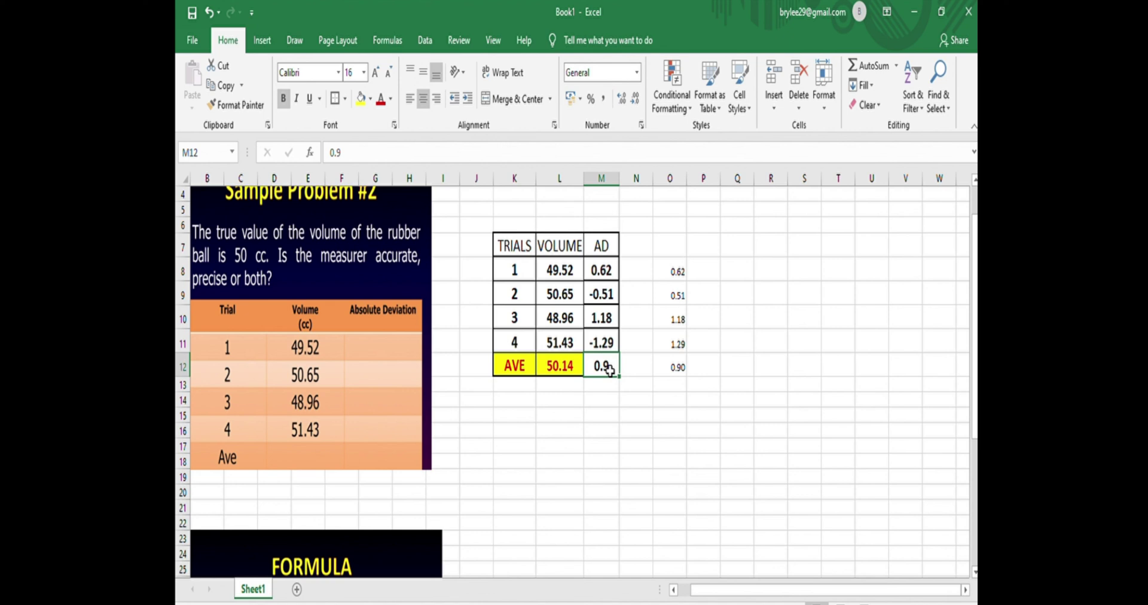
{"action": "left_click", "coordinate": [394, 154]}
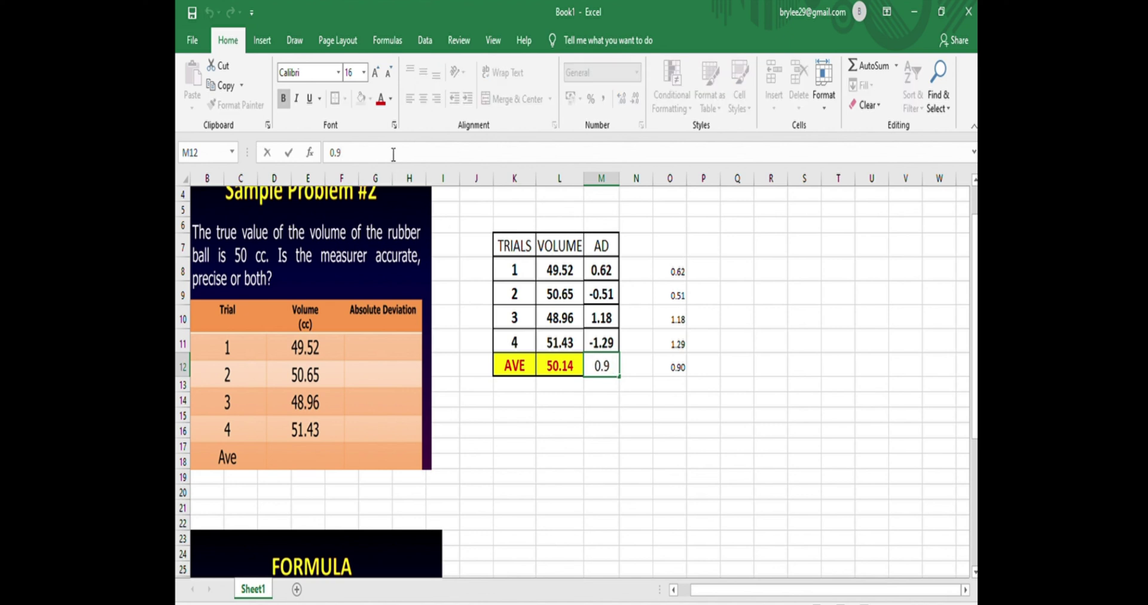
{"action": "key", "text": "Return"}
{"action": "left_click", "coordinate": [589, 473]}
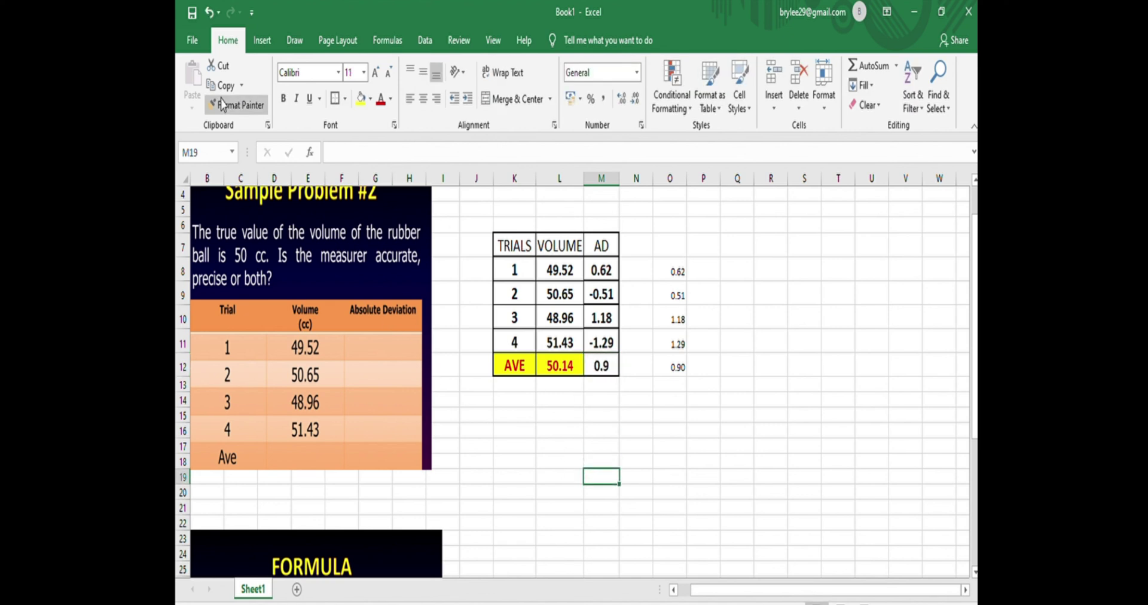
{"action": "left_click", "coordinate": [609, 362]}
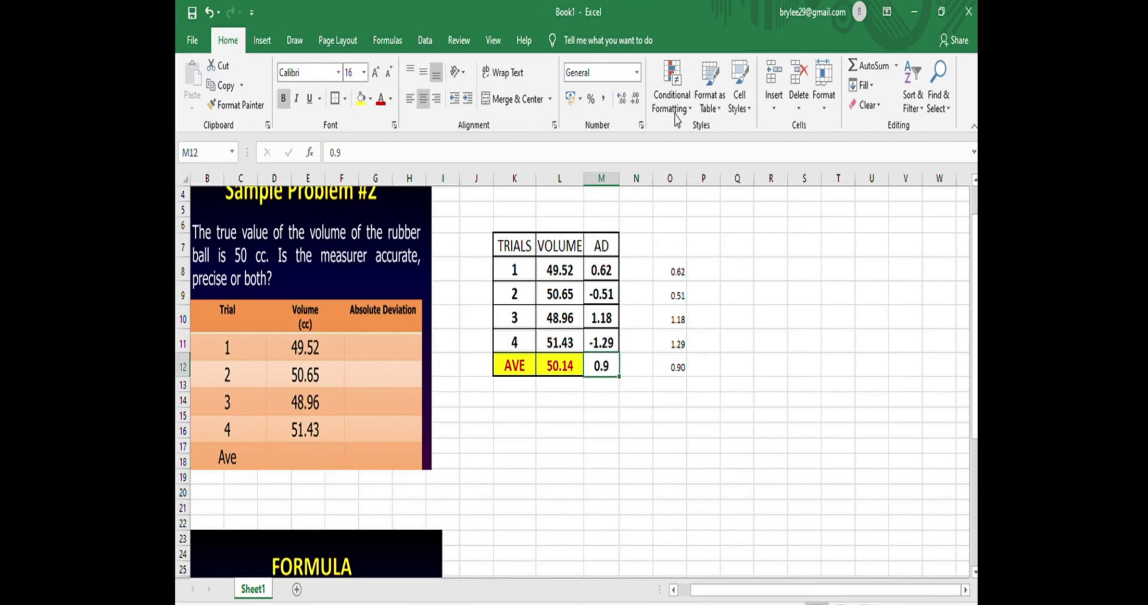
{"action": "left_click", "coordinate": [629, 100]}
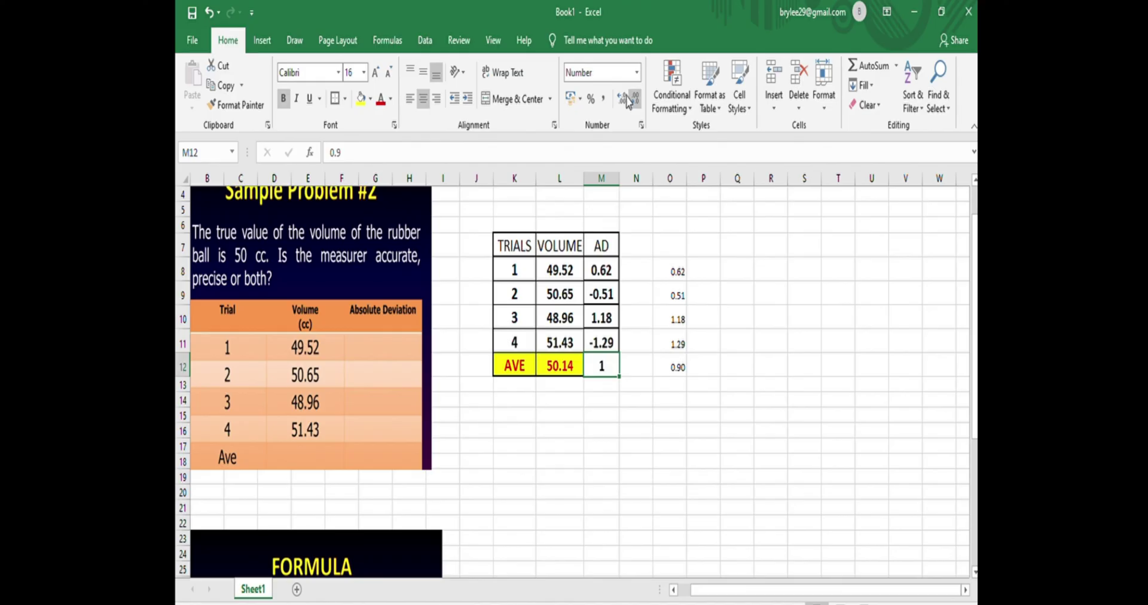
{"action": "left_click", "coordinate": [618, 99]}
{"action": "left_click", "coordinate": [618, 100]}
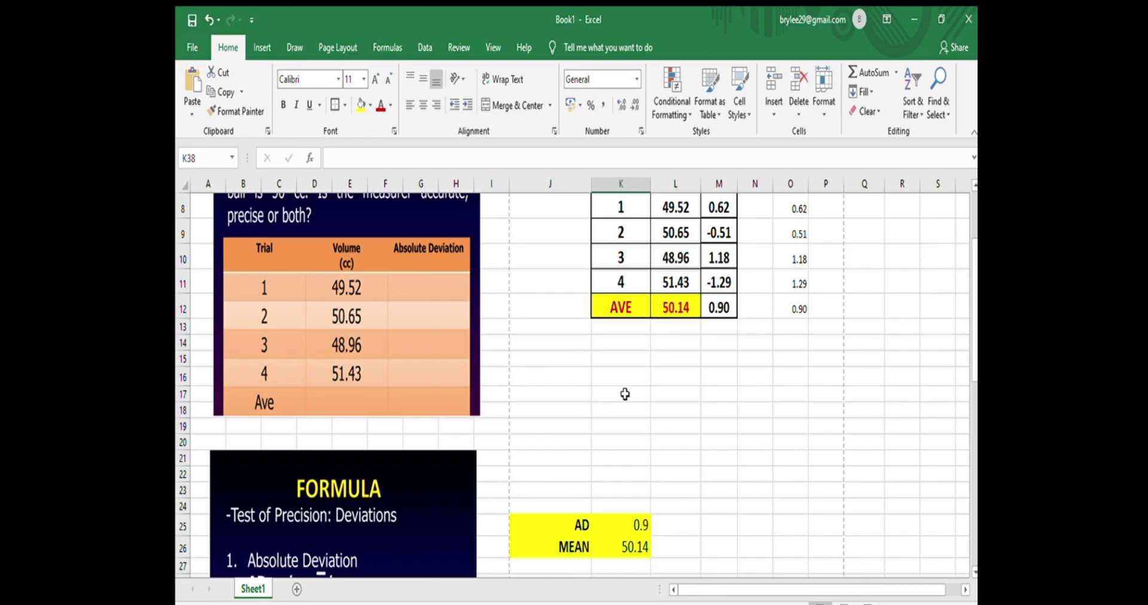
Scroll down to the RD=1.79% precise and 0.28% percent-error accurate results
{"action": "scroll", "coordinate": [639, 399], "scroll_direction": "up", "scroll_amount": 1}
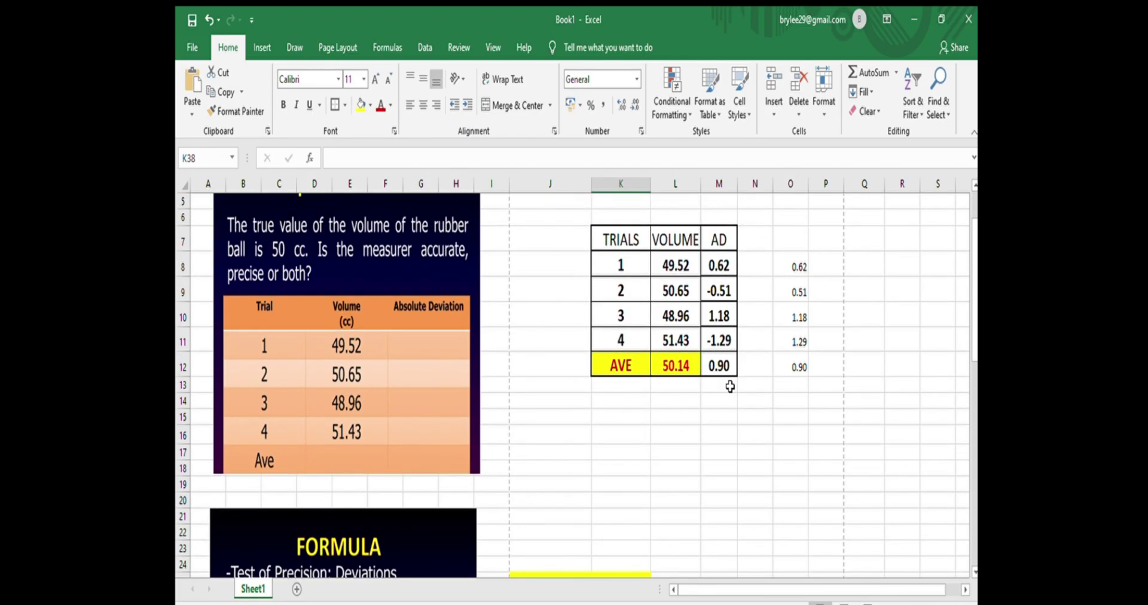
{"action": "scroll", "coordinate": [730, 404], "scroll_direction": "down", "scroll_amount": 2}
{"action": "scroll", "coordinate": [730, 404], "scroll_direction": "down", "scroll_amount": 3}
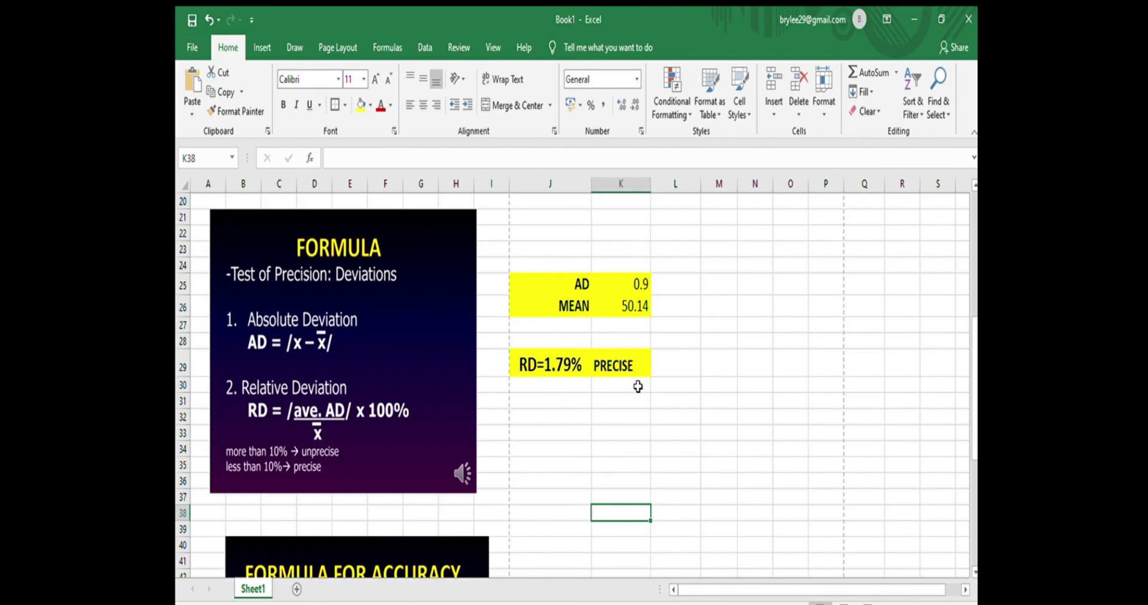
{"action": "scroll", "coordinate": [638, 386], "scroll_direction": "down", "scroll_amount": 4}
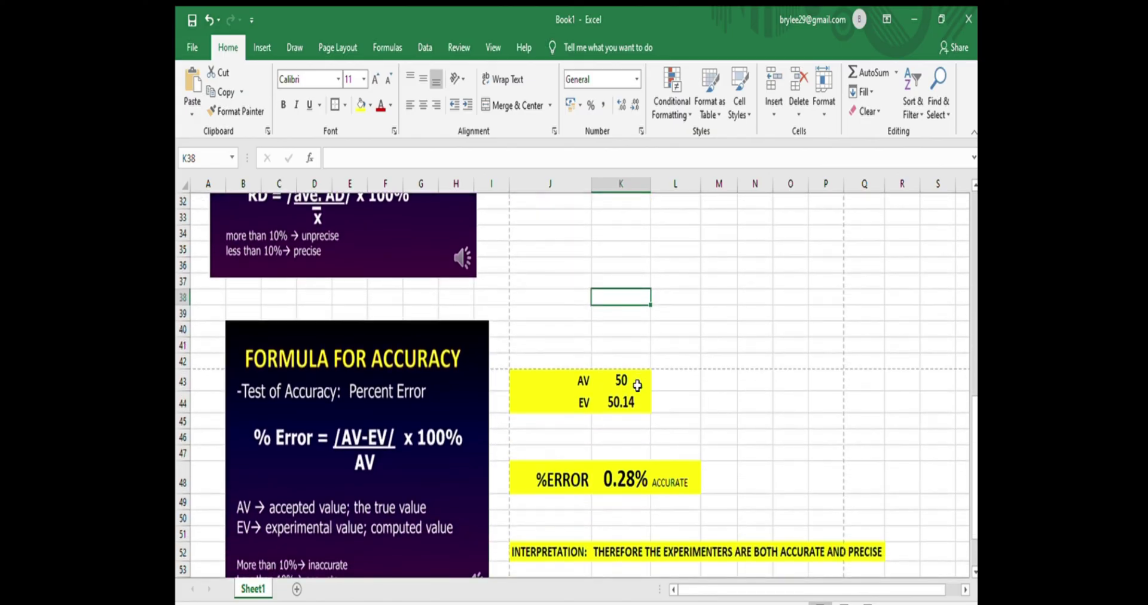
{"action": "scroll", "coordinate": [638, 386], "scroll_direction": "down", "scroll_amount": 2}
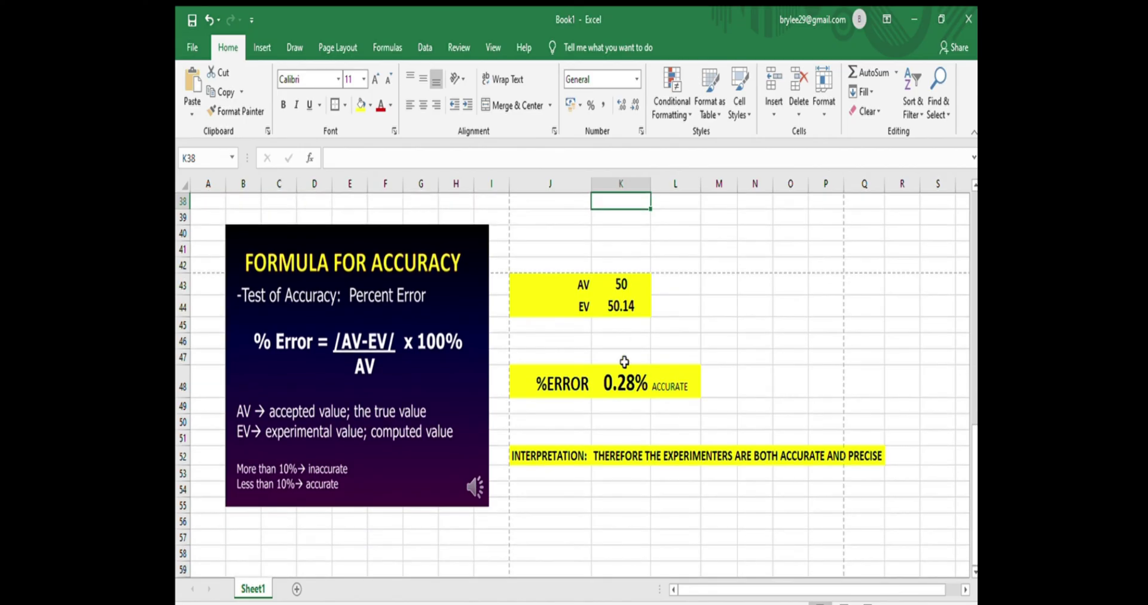